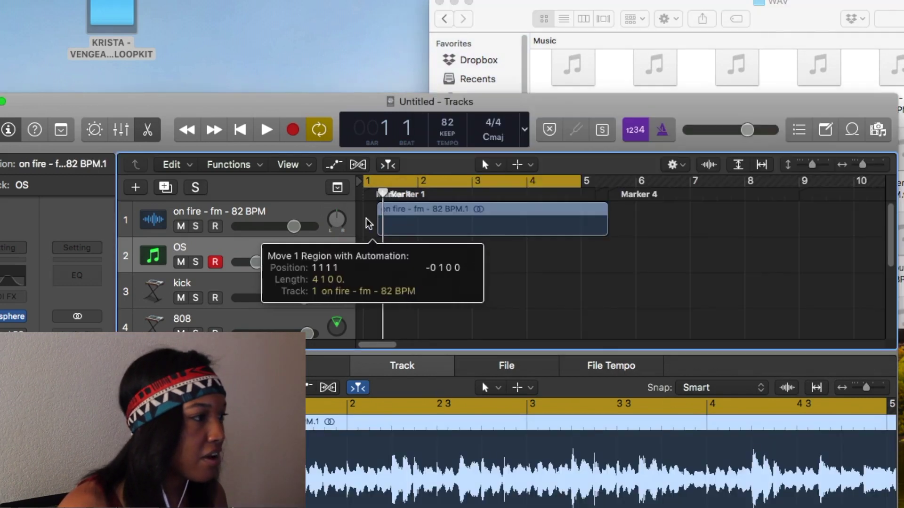
Play the on fire loop and select the kick track to try out its sound against it.
key("space")
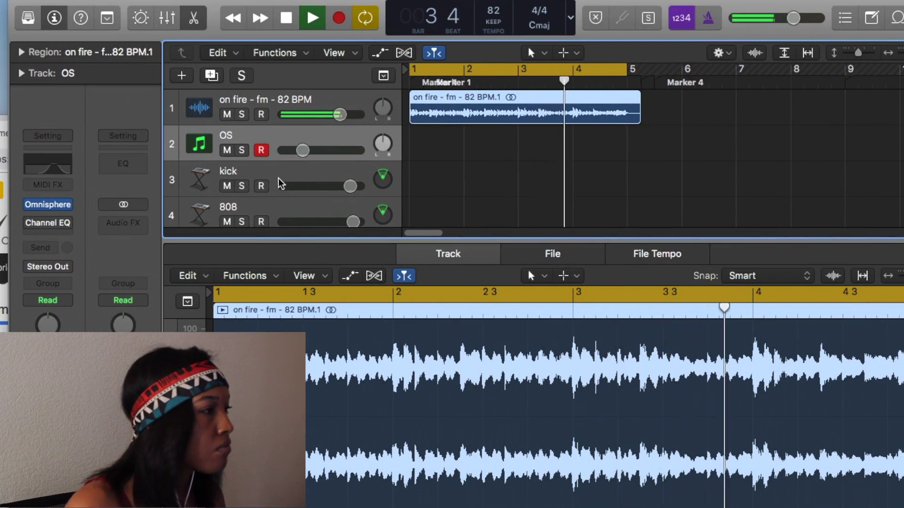
scroll(309, 162, "down", 1)
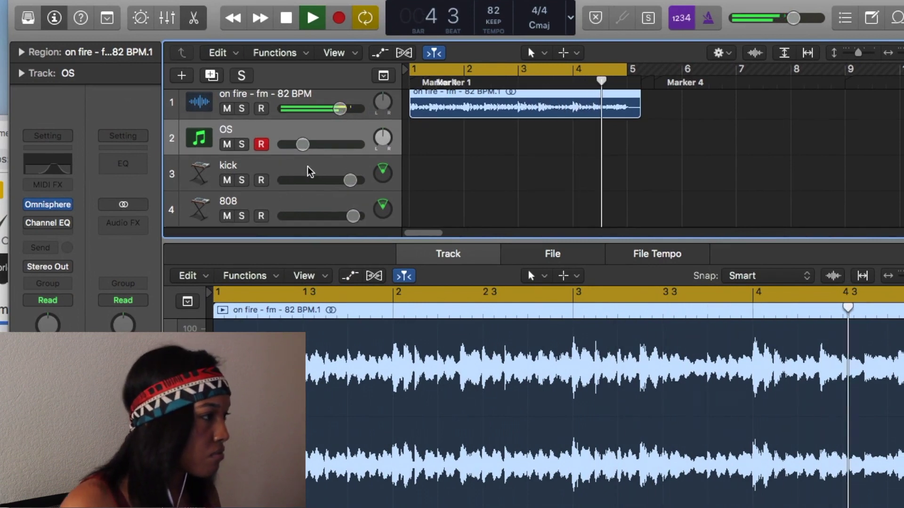
left_click(306, 166)
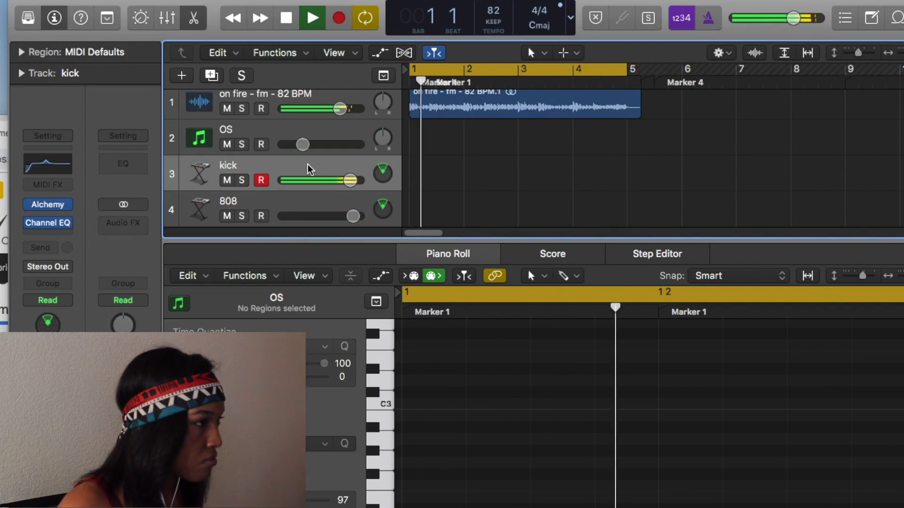
key("space")
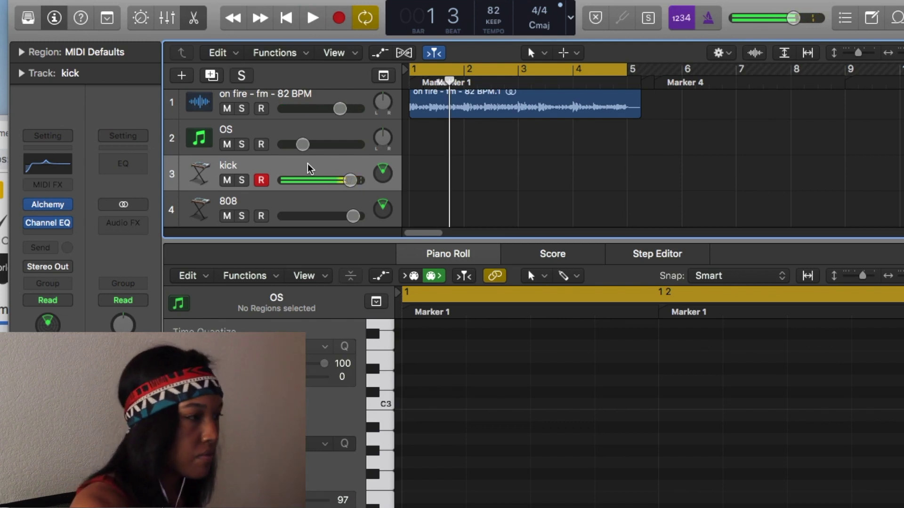
Record a four-bar kick pattern under the on fire loop and quantize all its notes.
key("r")
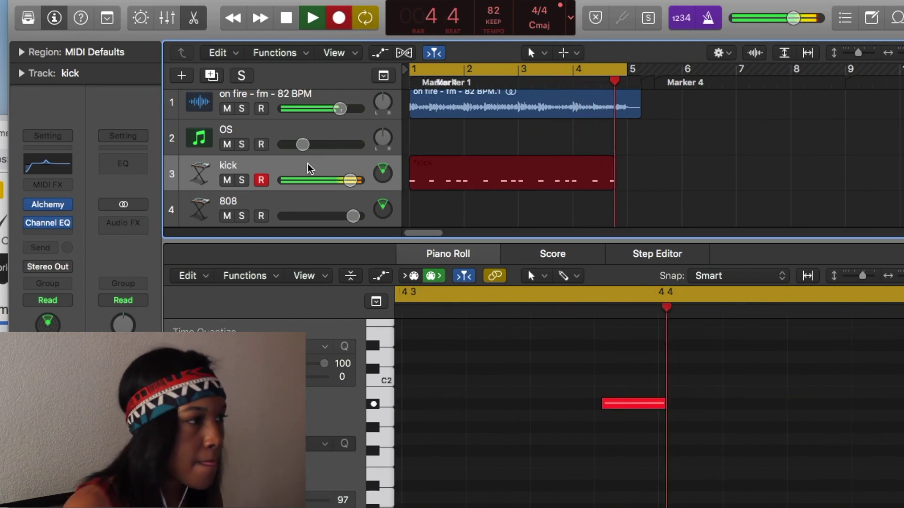
key("space")
left_click(745, 441)
key("super+a")
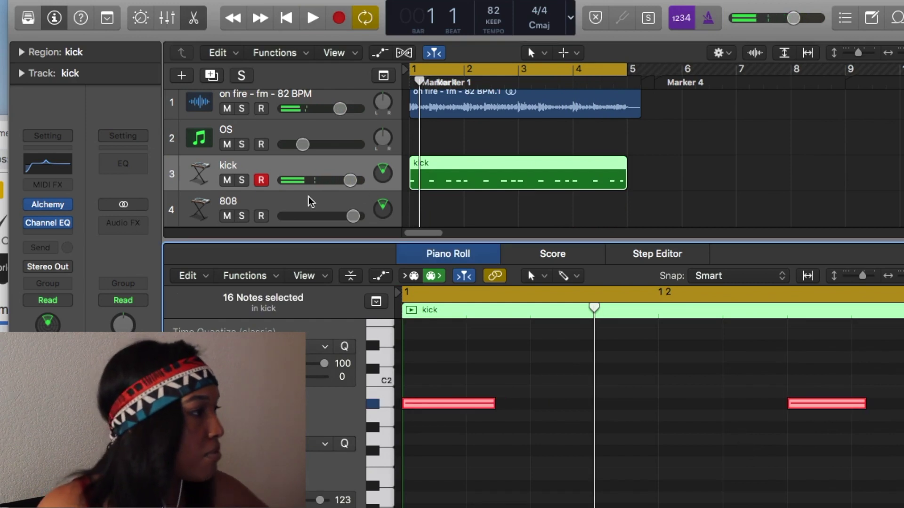
Record a four-bar bass pattern on the 808 track and play back its beginning.
left_click(308, 197)
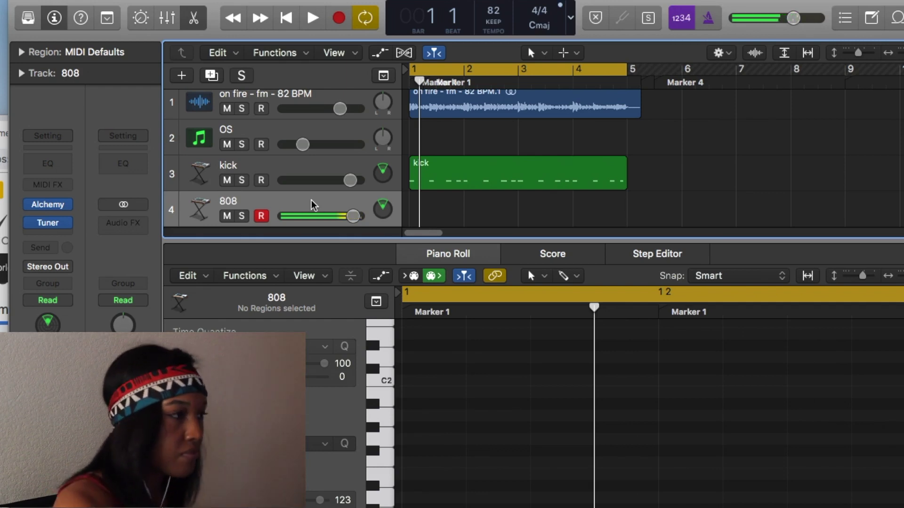
key("r")
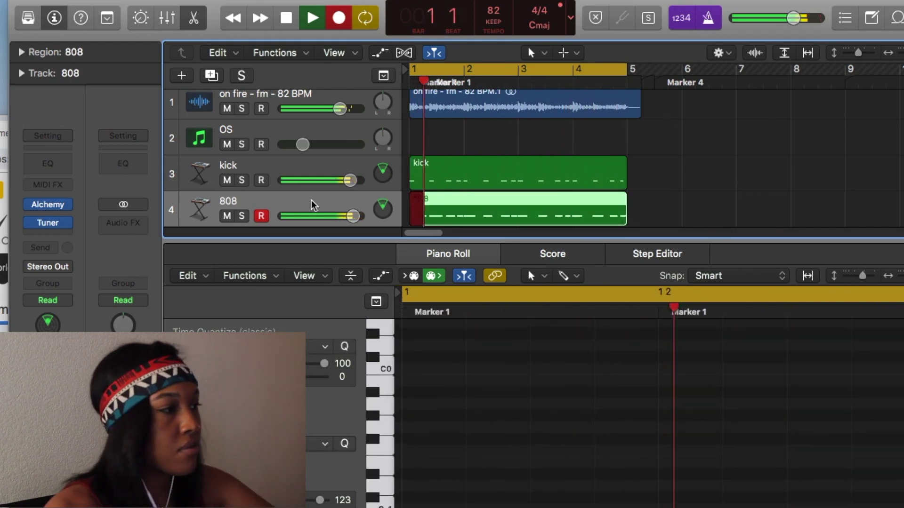
key("space")
key("space")
key("space")
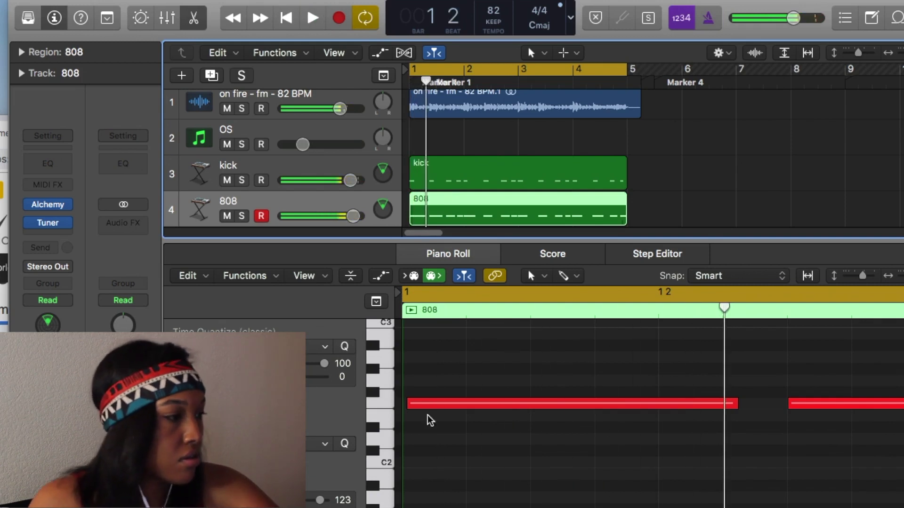
Quantize all the recorded 808 notes and transpose them down one octave, so the first note sits on F1.
left_click(589, 358)
key("super+a")
left_click_drag(490, 399, 478, 358)
scroll(468, 353, "down", 5)
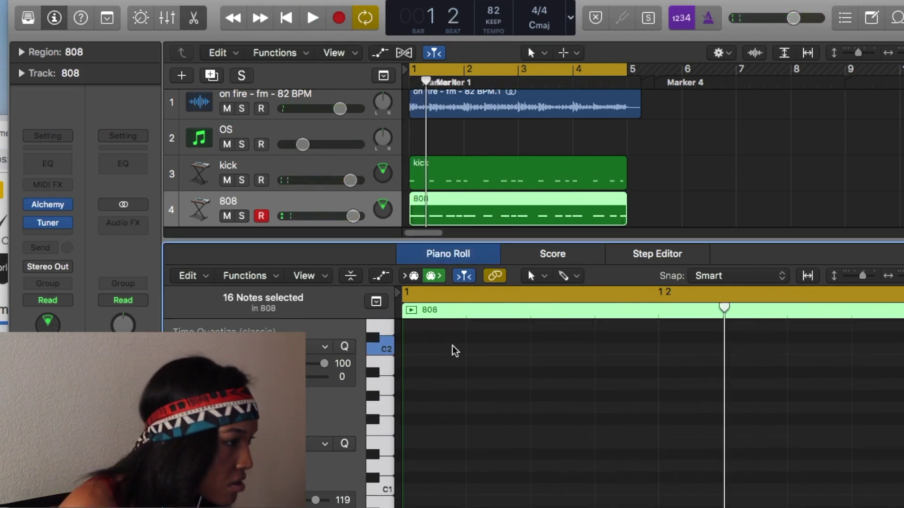
scroll(454, 347, "up", 3)
left_click_drag(448, 383, 452, 495)
Listen to the transposed 808 pattern with the kick and loop from bar 1.
key("space")
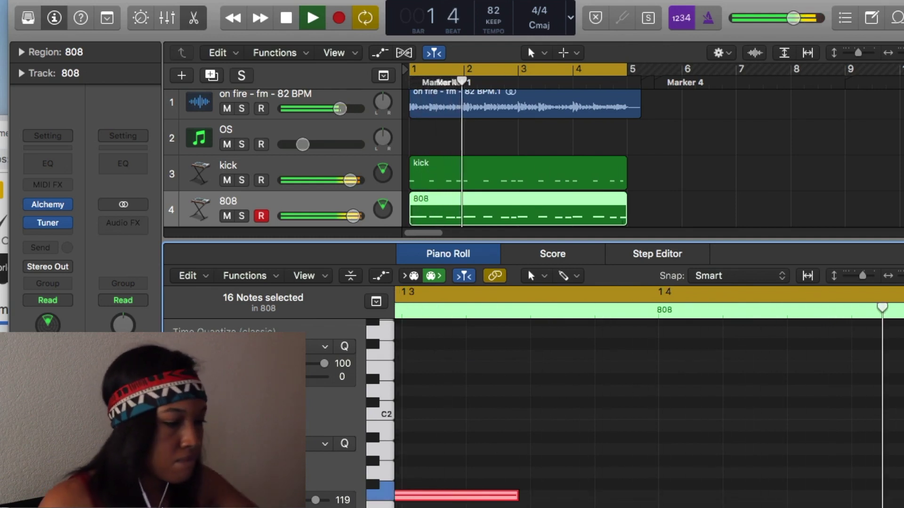
key("Return")
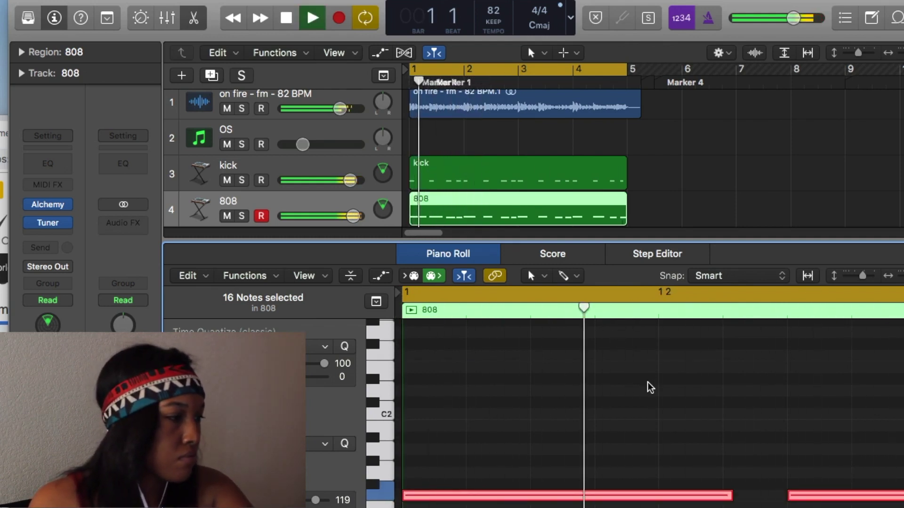
key("space")
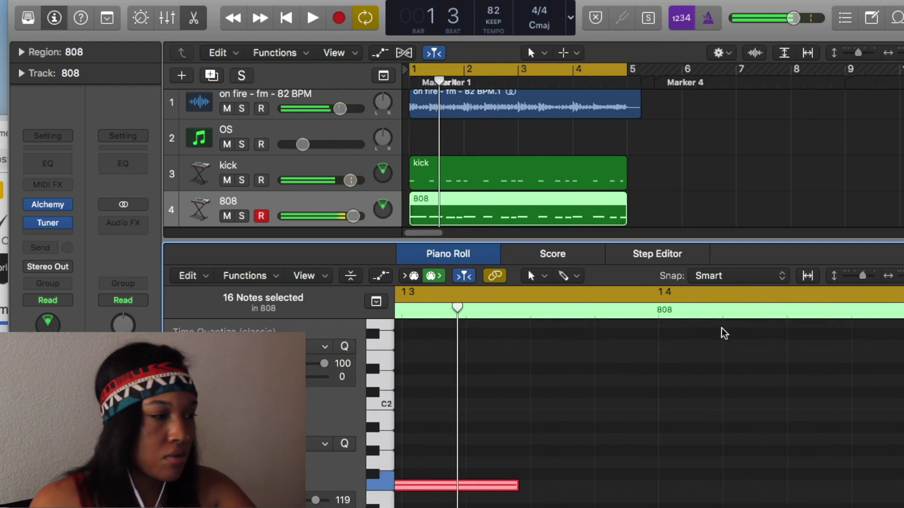
key("Return")
key("space")
Lower the second 808 note in bar 1 to C1 and check it in playback.
left_click(648, 324)
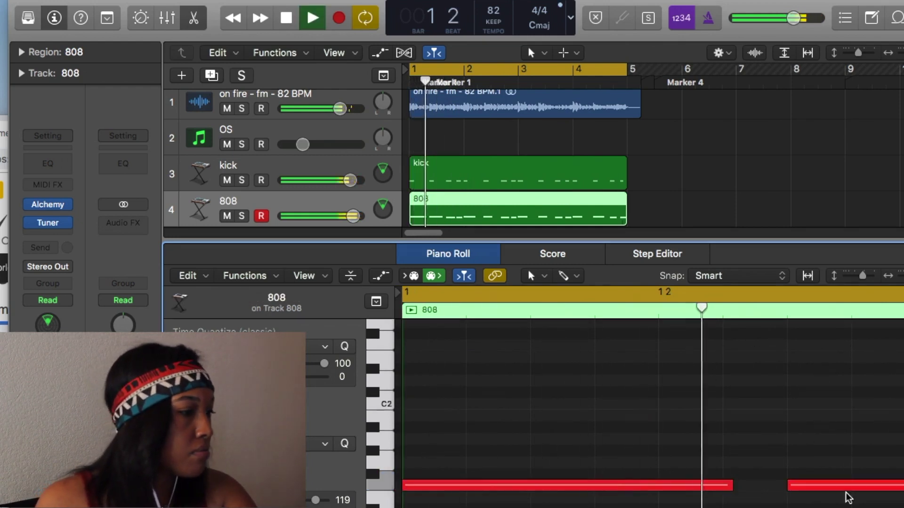
key("space")
scroll(773, 348, "down", 5)
left_click_drag(806, 356, 805, 402)
key("space")
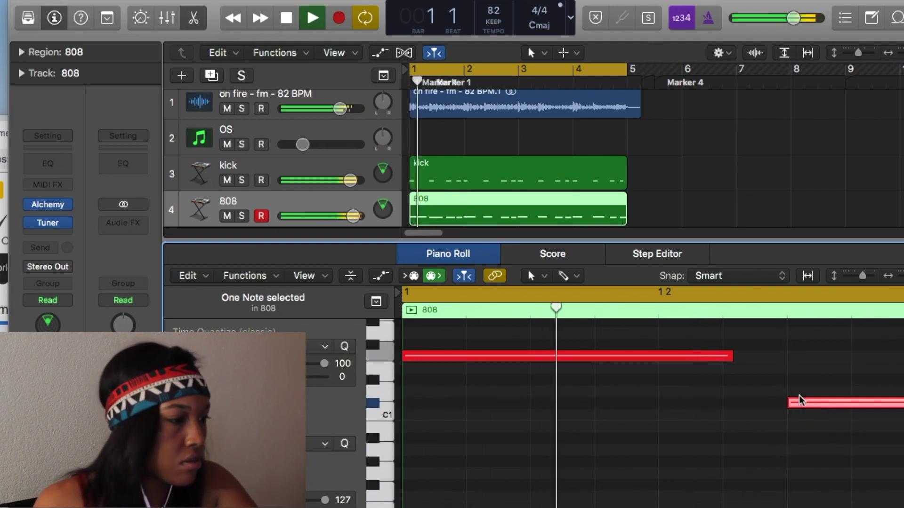
key("space")
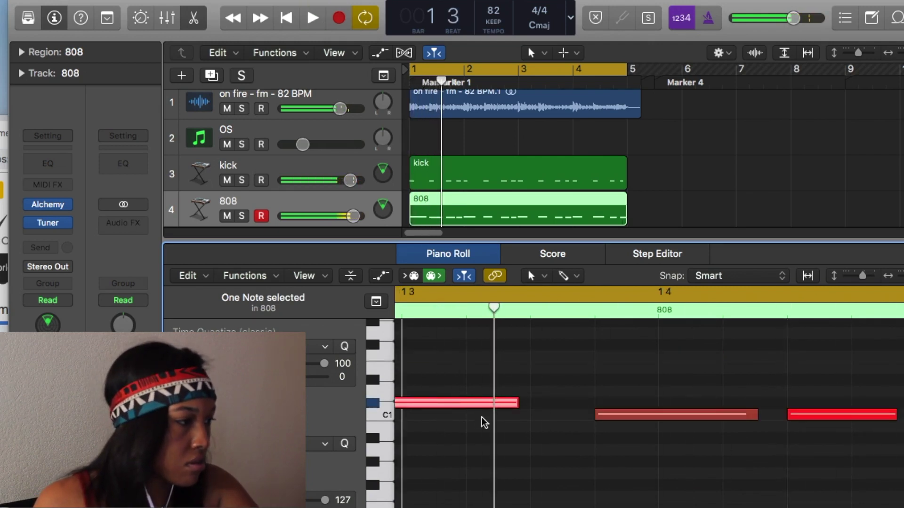
left_click_drag(482, 408, 481, 417)
key("space")
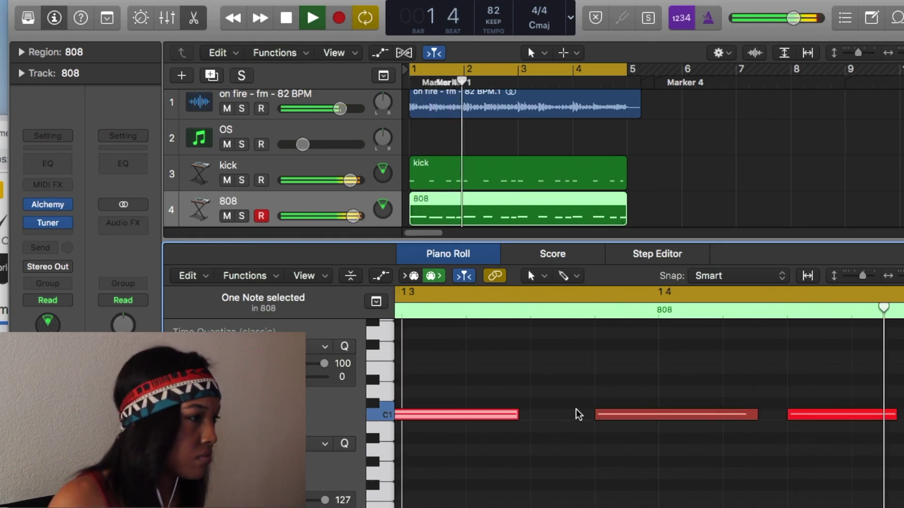
Raise the 808 note at the start of bar 2 to G1 and listen to bar 1 again.
key("space")
left_click_drag(550, 356, 549, 335)
key("space")
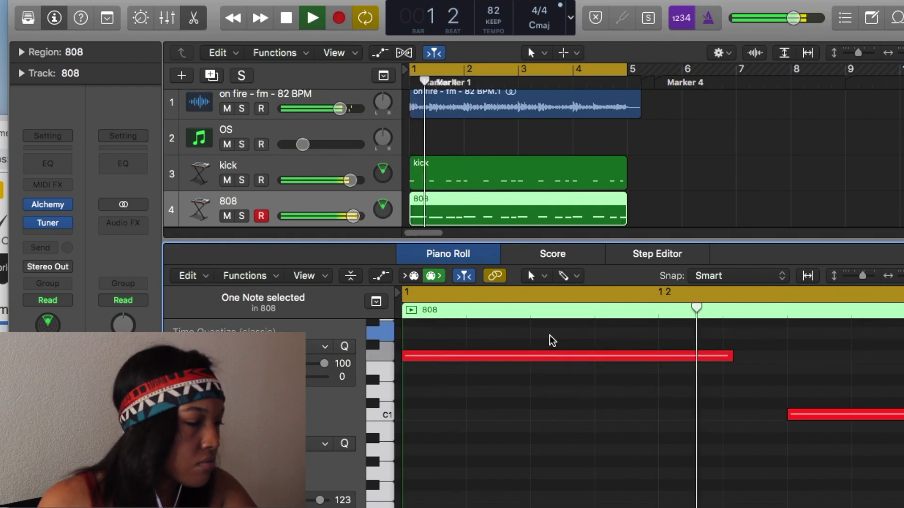
key("space")
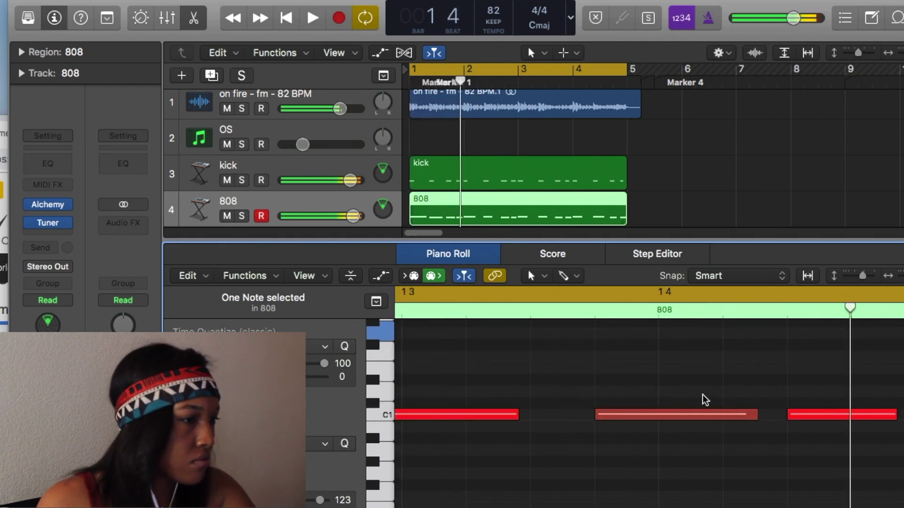
scroll(518, 402, "right", 10)
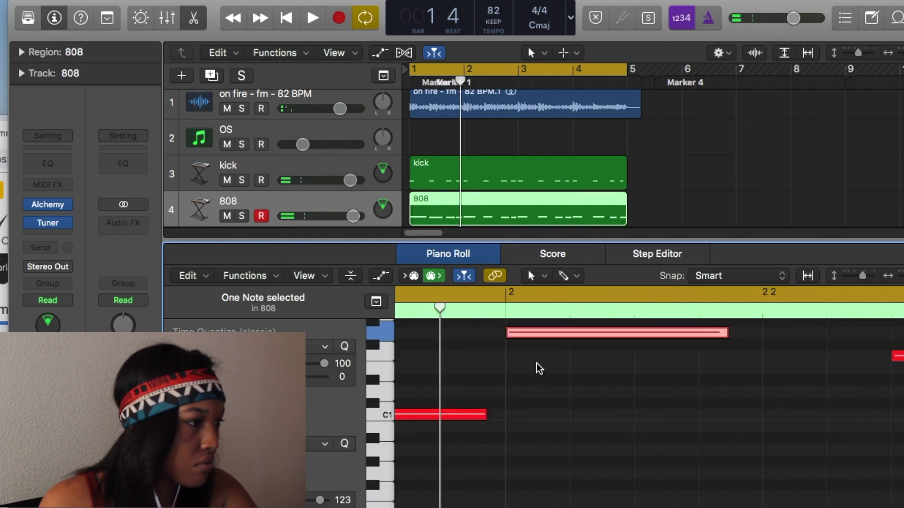
left_click(620, 374)
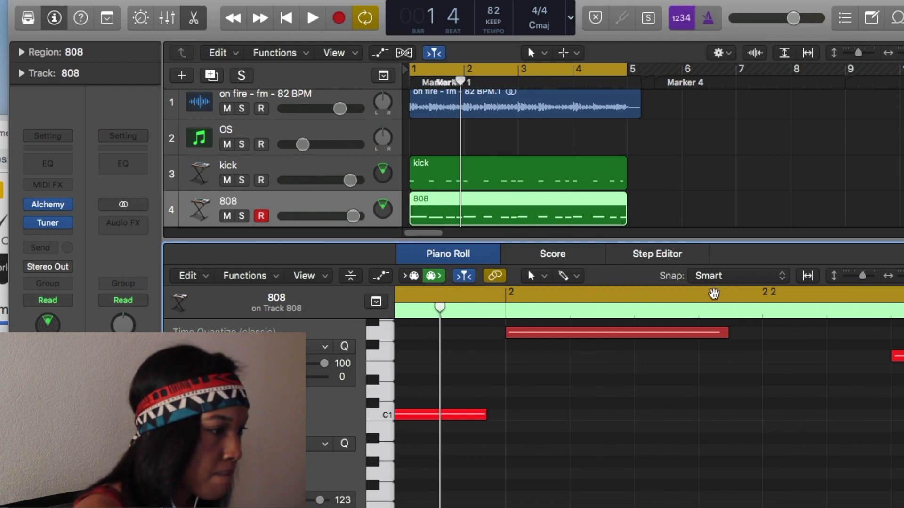
Lower the second 808 note in bar 2 to C1.
left_click_drag(686, 333, 685, 457)
scroll(685, 398, "right", 5)
scroll(685, 398, "up", 2)
scroll(685, 457, "right", 2)
scroll(685, 457, "right", 5)
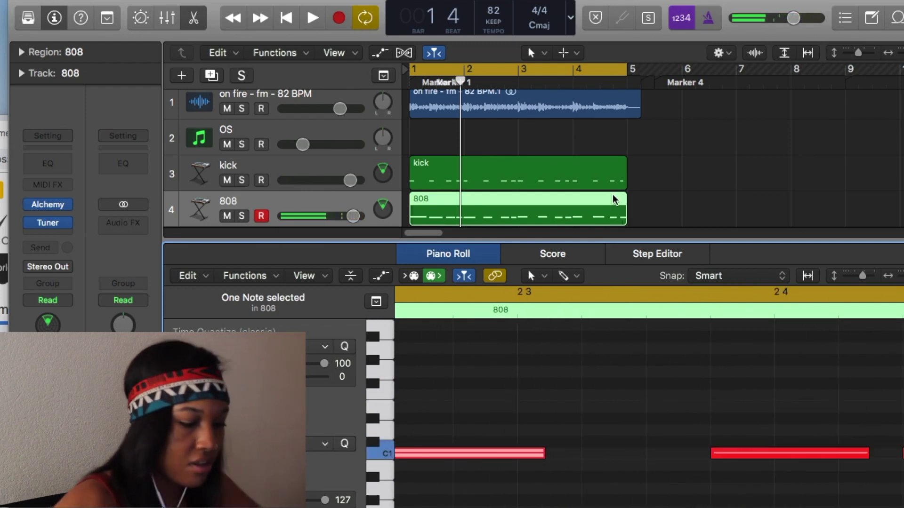
Shorten the 808 region to its first two bars and copy it to bar 3 during playback.
key("space")
left_click_drag(624, 212, 516, 143)
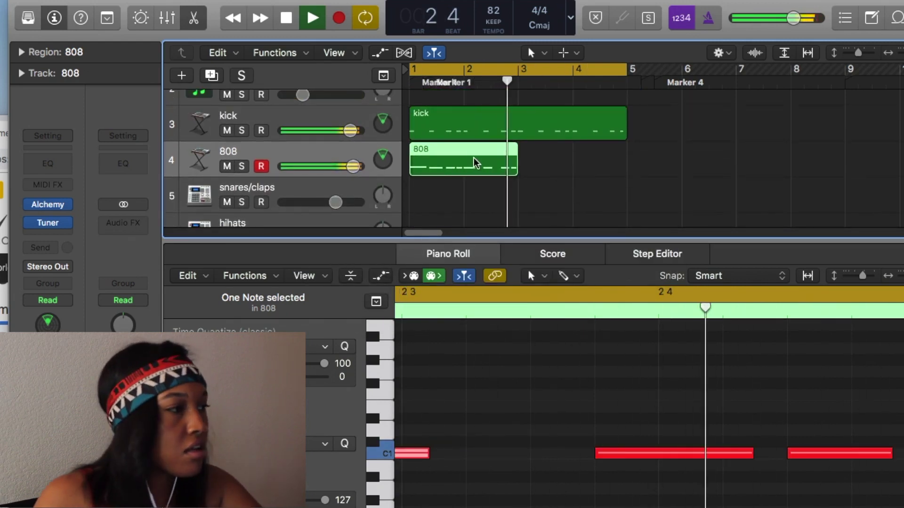
left_click_drag(462, 155, 574, 167)
Switch to the browser to check the countdown timer, and return to Logic Pro.
key("super+Tab")
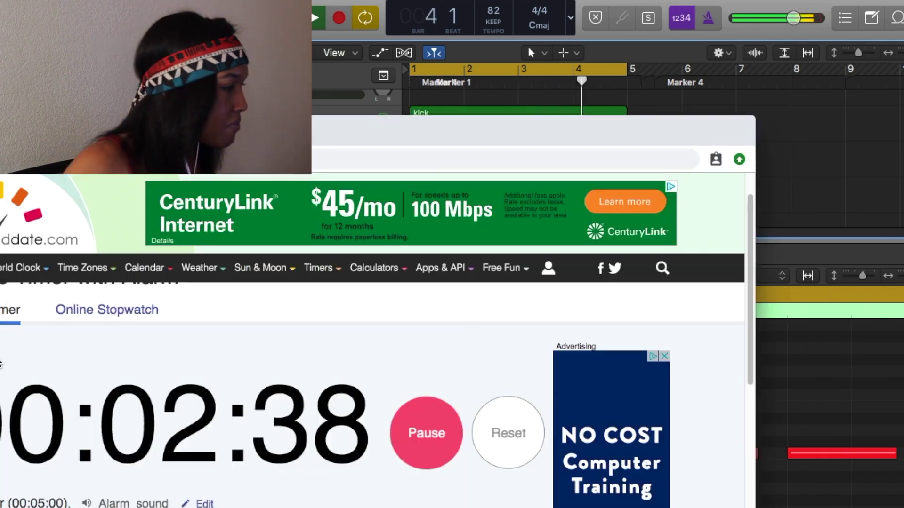
key("super+Tab")
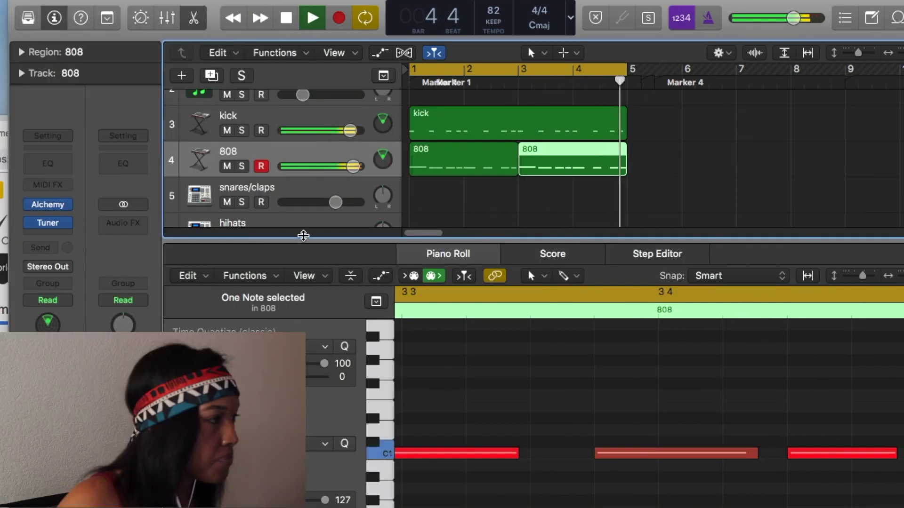
Record Cartoon Clap hits on beats 2 and 4 across four bars of the snares/claps track and quantize them.
left_click(247, 190)
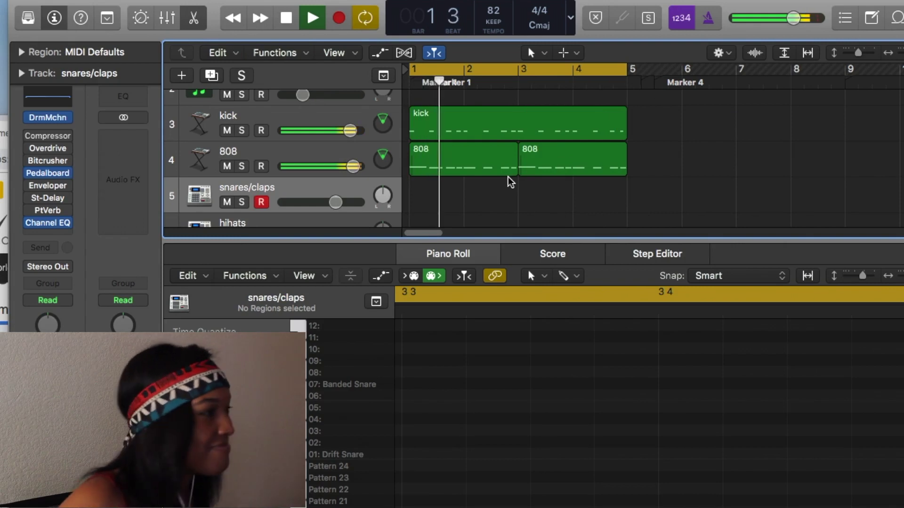
key("space")
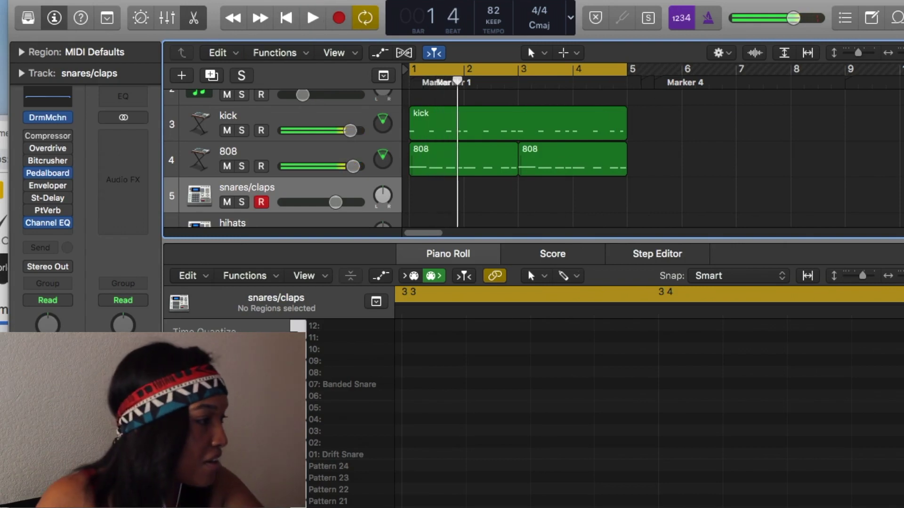
key("Tab")
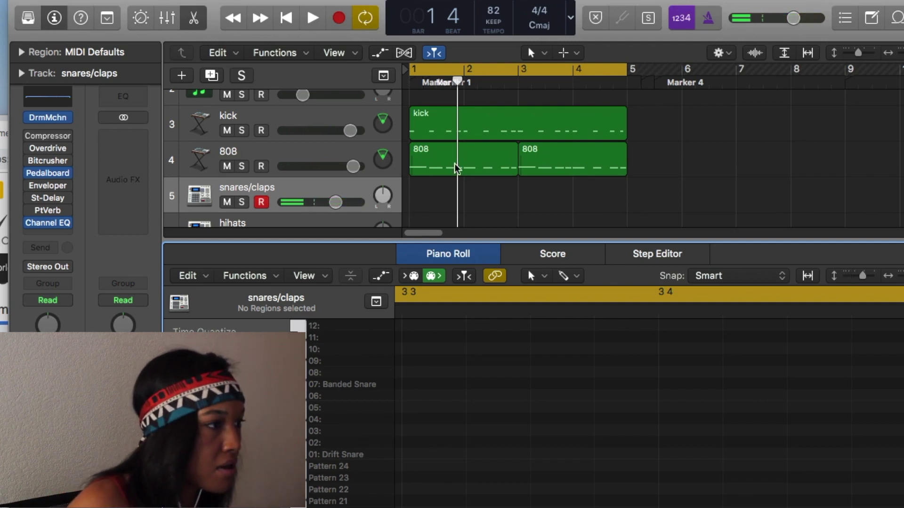
key("Tab")
key("r")
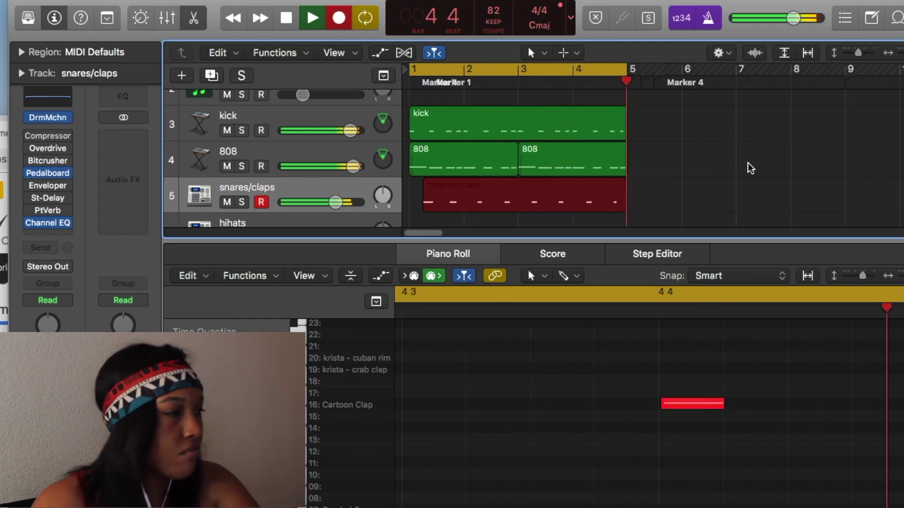
key("space")
key("q")
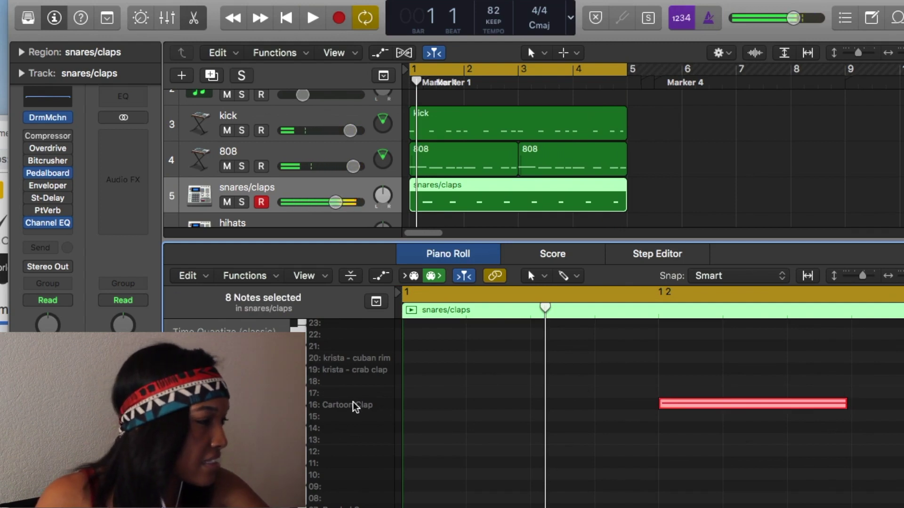
Overdub krista - crab clap hits in bars 1 and 2 of the snares/claps track and quantize all the region's notes.
left_click(352, 372)
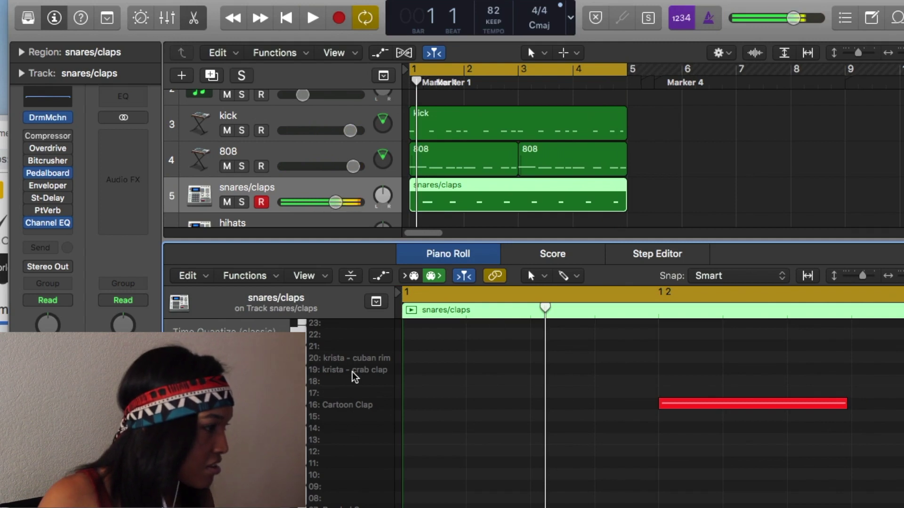
key("space")
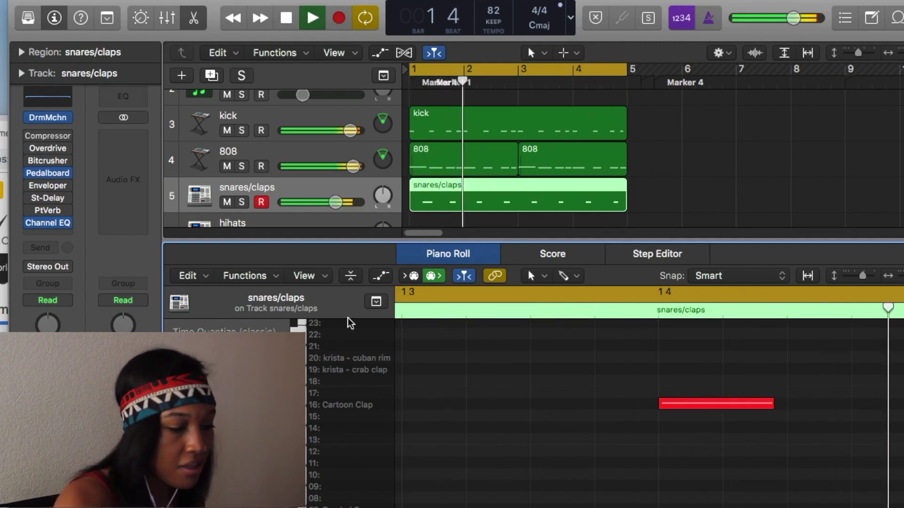
key("space")
key("r")
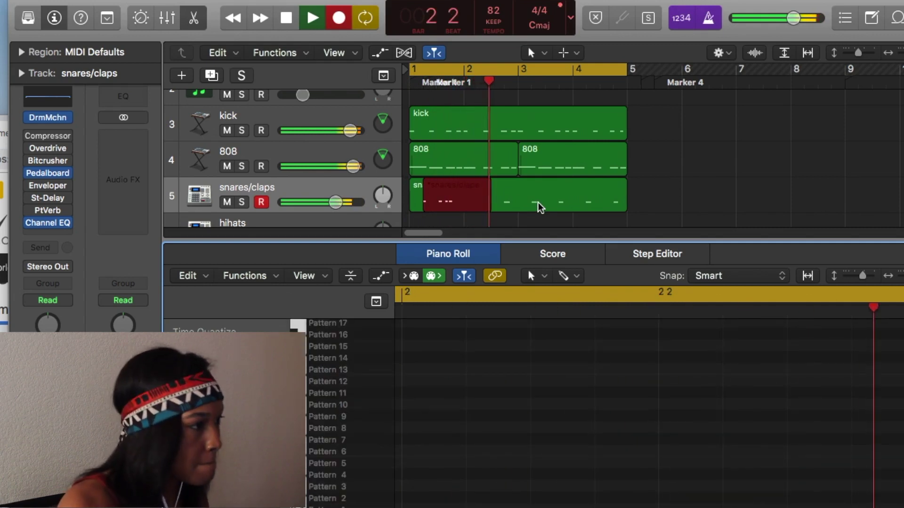
key("space")
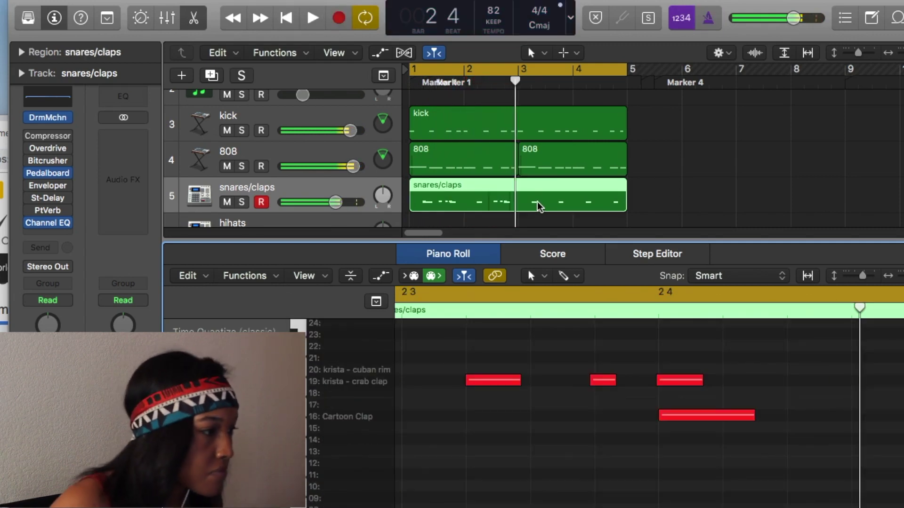
key("super+a")
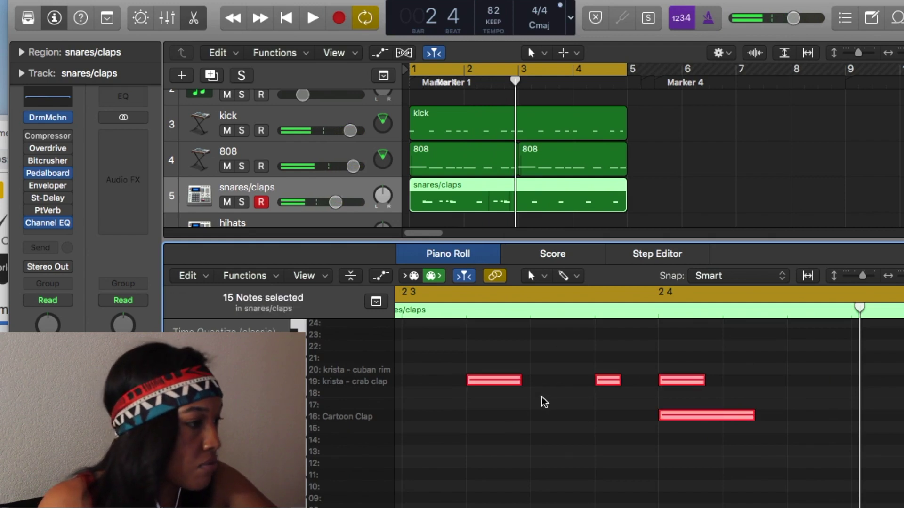
Delete the krista - crab clap note on beat 2 of bar 1 in the snares/claps region.
key("space")
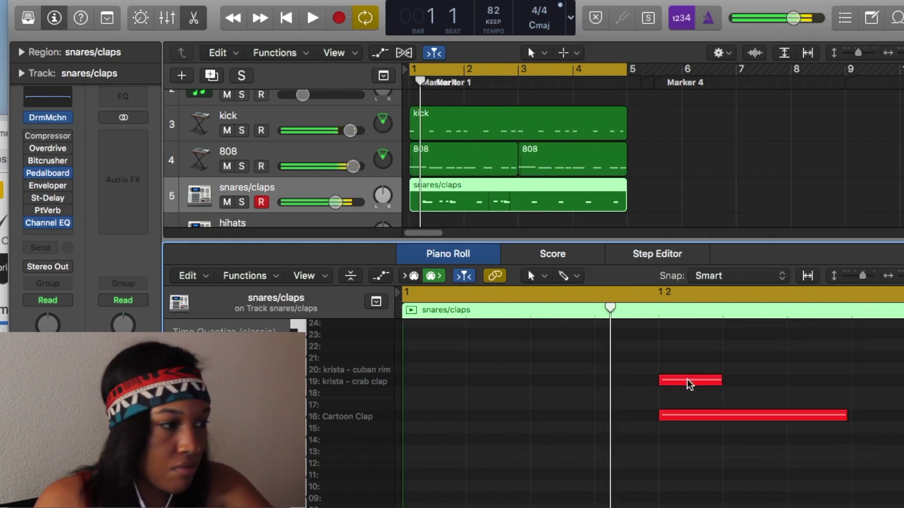
left_click(688, 379)
key("Delete")
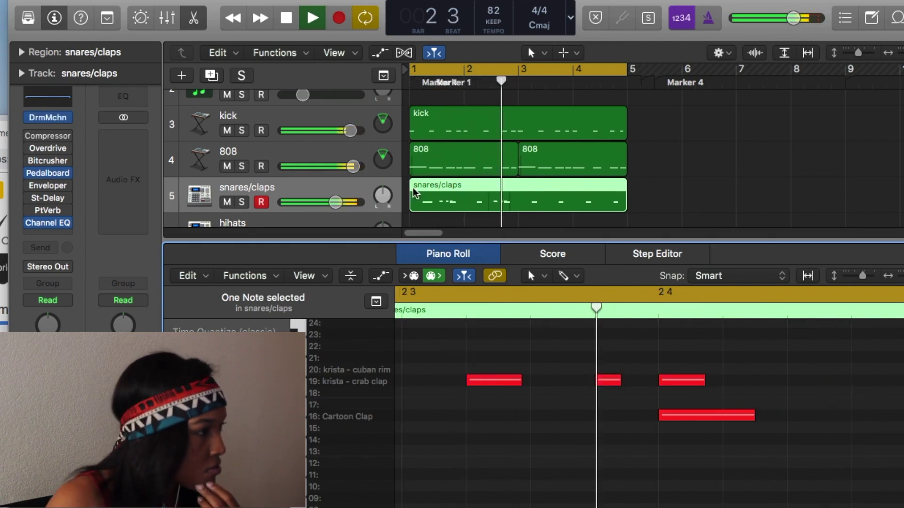
Record steady Bumblebee HiHat eighth notes over the first two bars of the hihats track and quantize them.
left_click(292, 219)
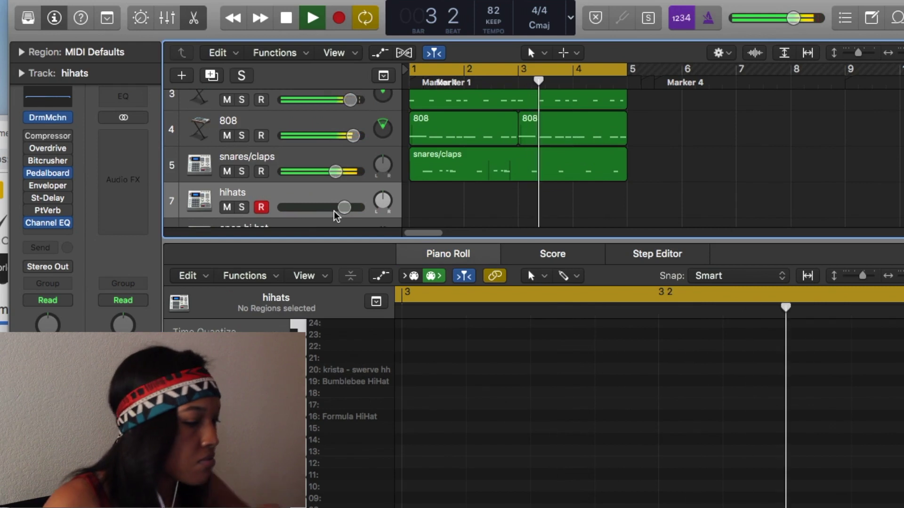
key("space")
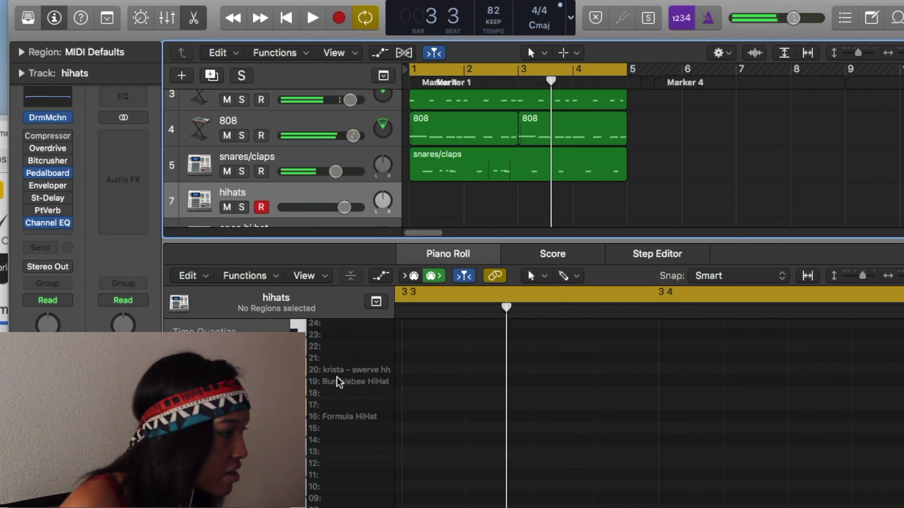
key("Tab")
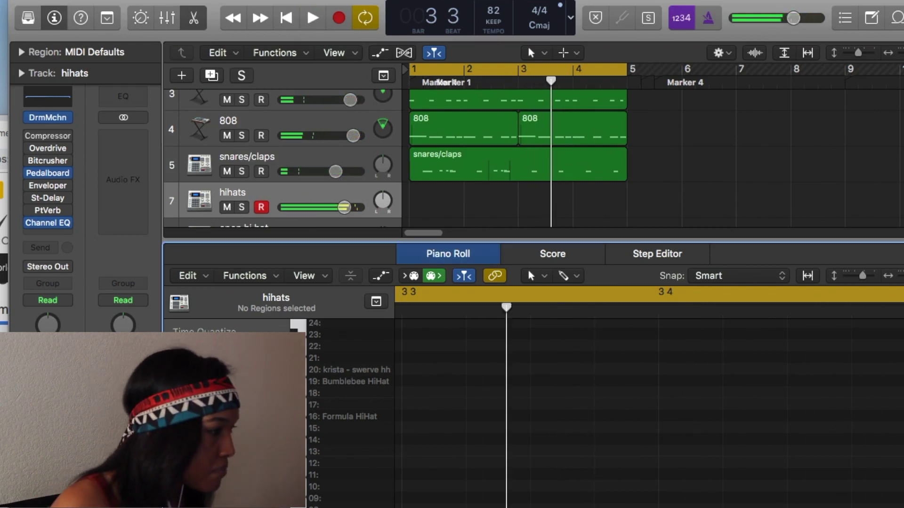
key("space")
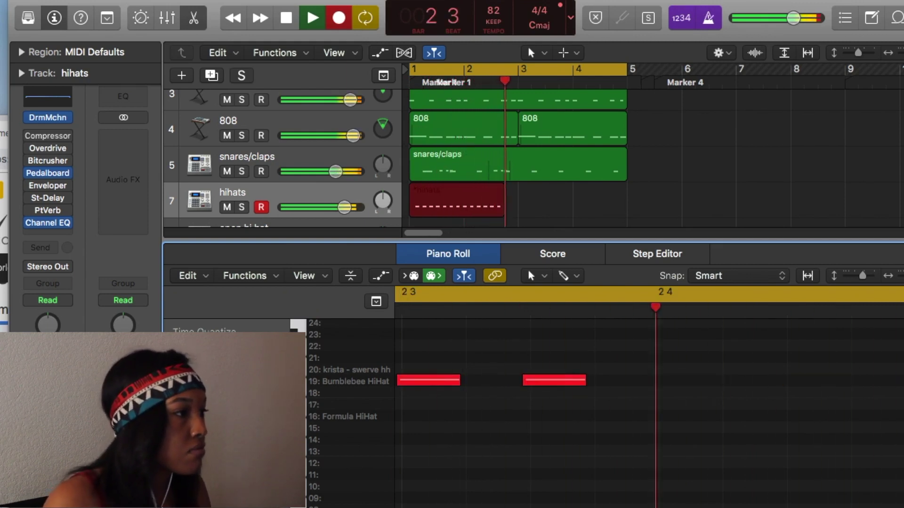
key("space")
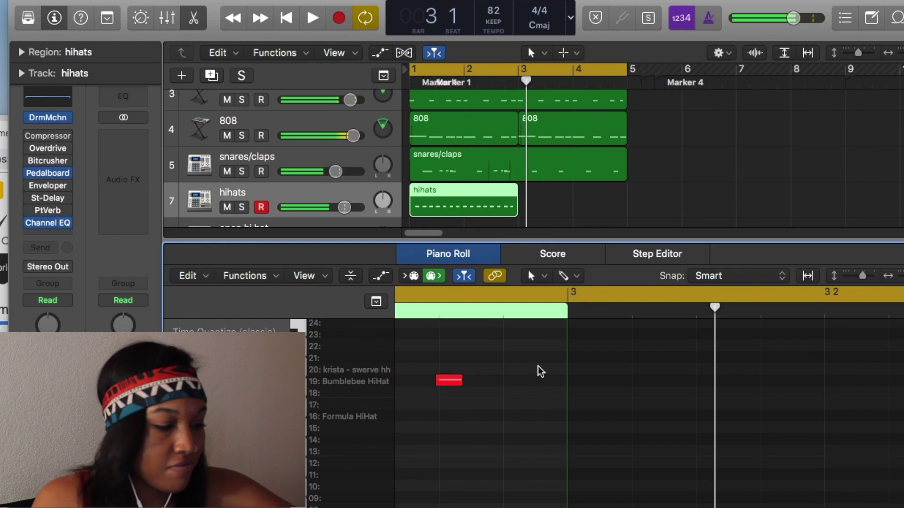
Try copying the hihats region to bar 3.
left_click_drag(468, 204, 584, 210)
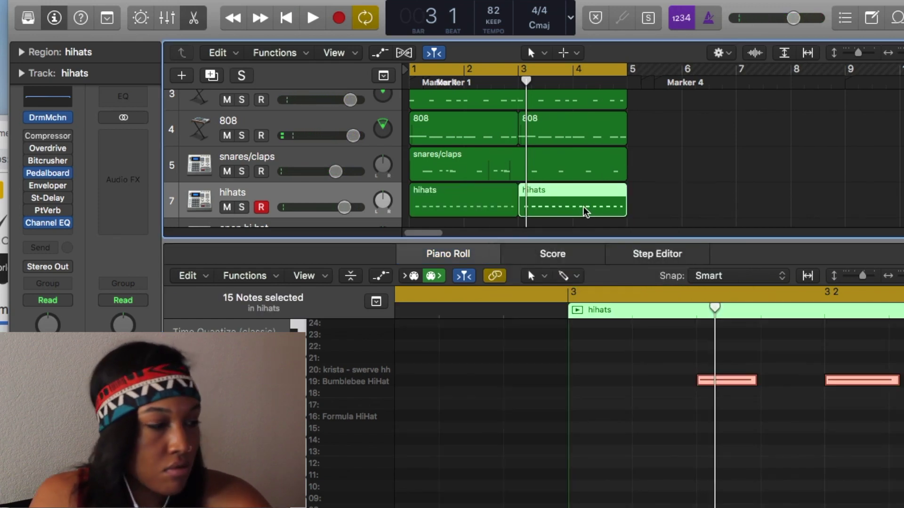
key("super+z")
Add the missing Bumblebee HiHat note on the first downbeat and fill the sixteenth-note gaps with copies of all the region's notes.
left_click(617, 380)
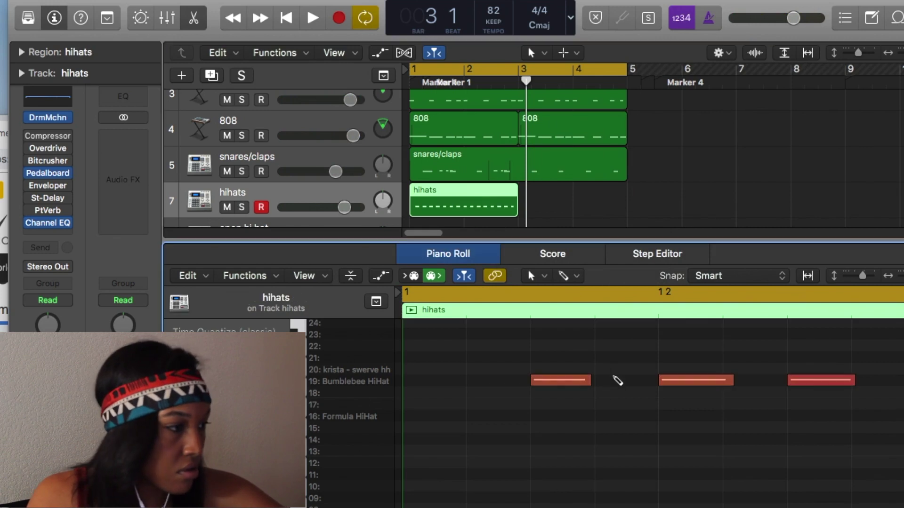
key("super+a")
left_click_drag(559, 380, 504, 385)
left_click(546, 421)
key("super+a")
key("space")
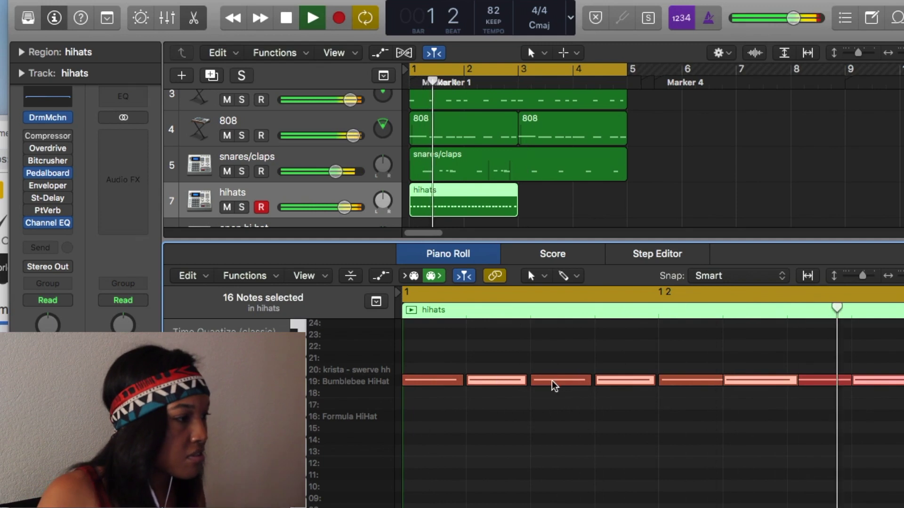
Try the in-between hi-hat copies on the krista - swerve hh and Formula HiHat sounds during playback.
key("space")
mouse_move(633, 379)
left_mouse_down()
mouse_move(631, 358)
mouse_move(632, 369)
left_mouse_up()
key("space")
key("space")
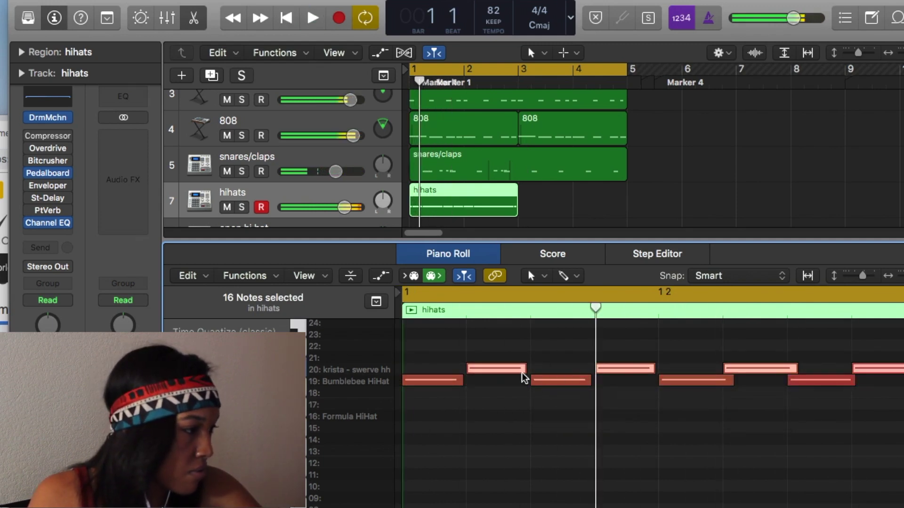
left_click_drag(504, 369, 508, 415)
key("space")
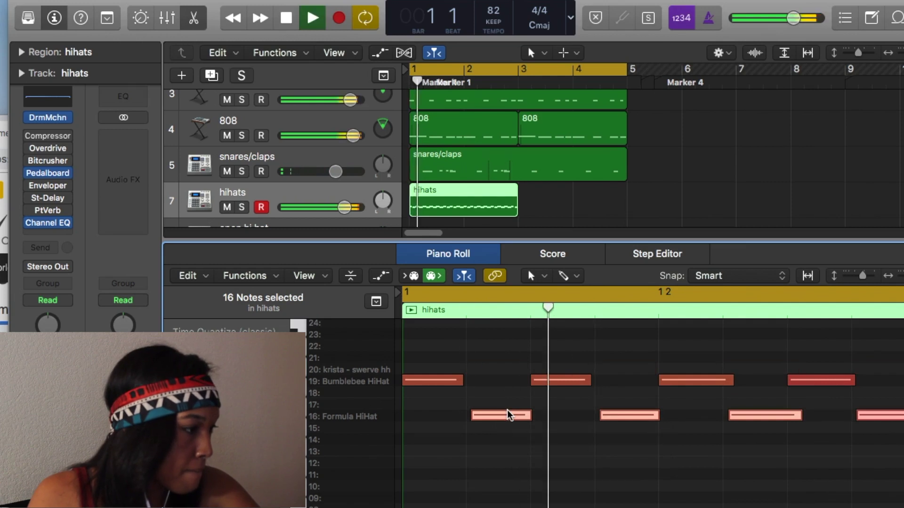
key("space")
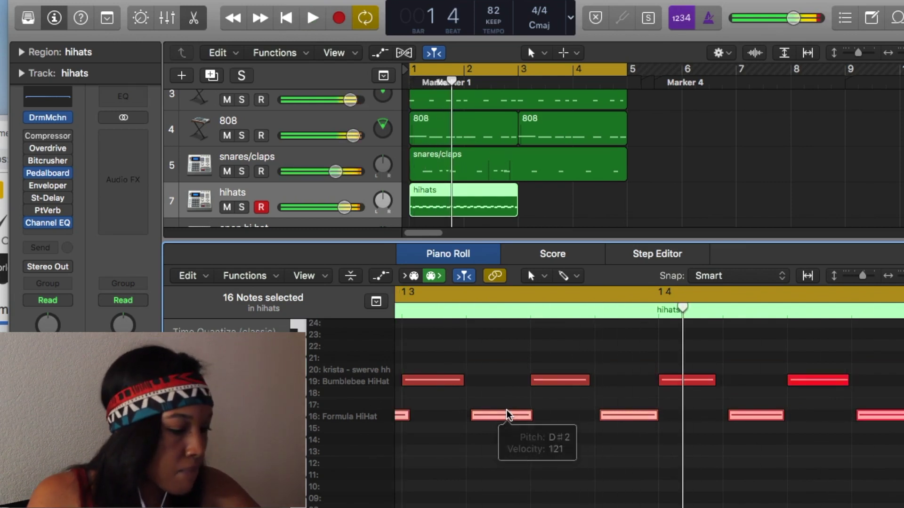
key("super+z")
key("super+z")
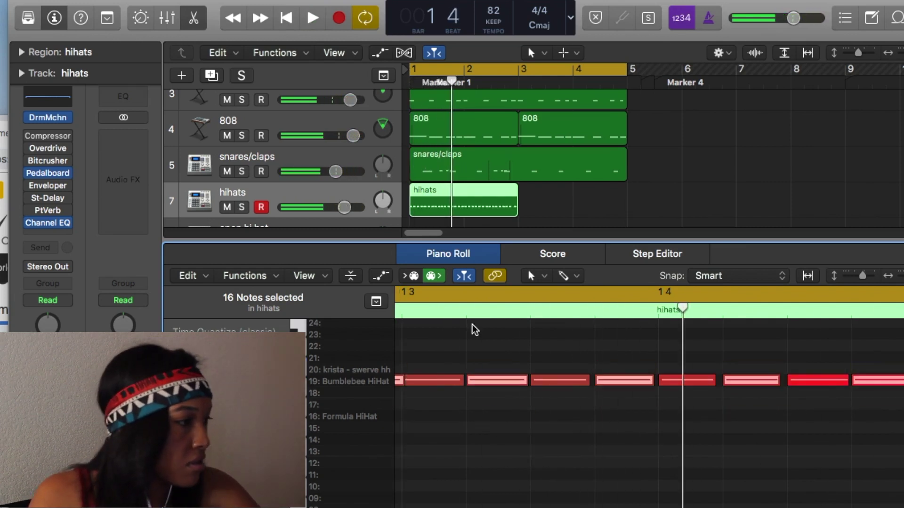
Record steady Levels OH hits, one per beat, over the first two bars of the open hi hat track.
key("space")
left_click(787, 323)
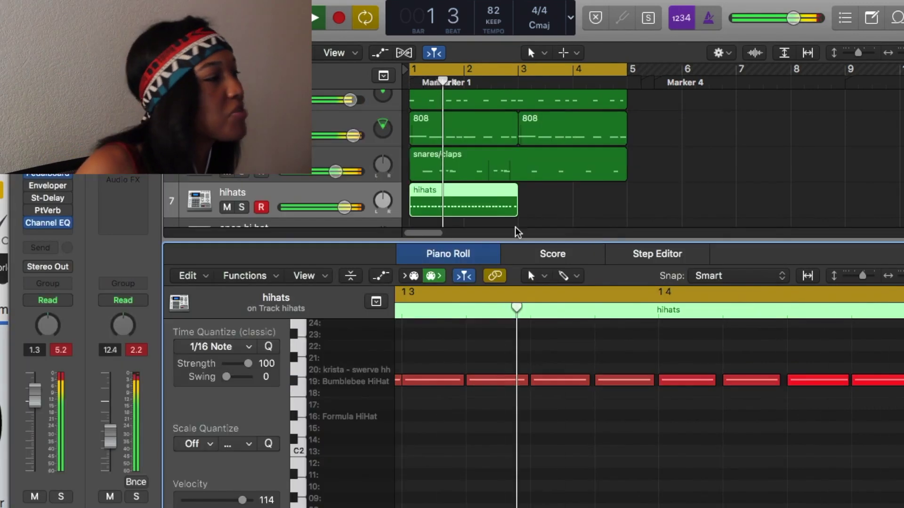
scroll(282, 188, "down", 2)
left_click(283, 172)
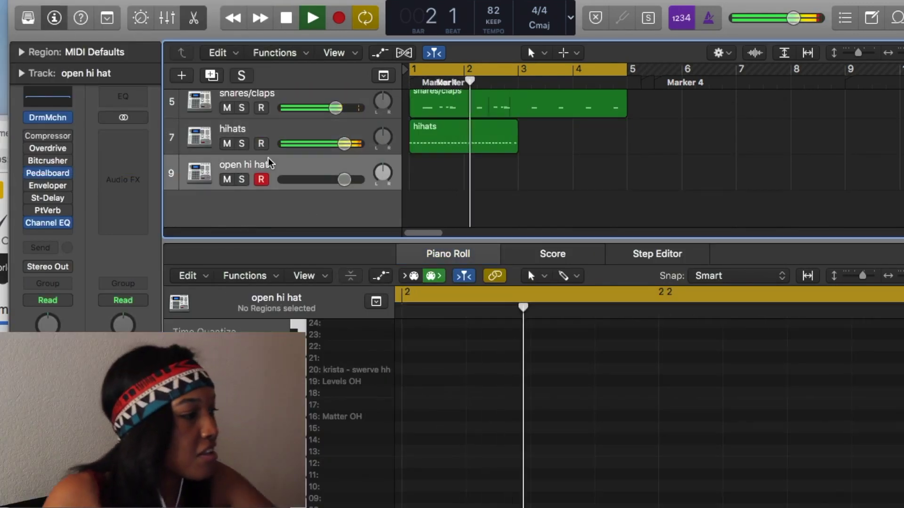
key("space")
left_click(387, 330)
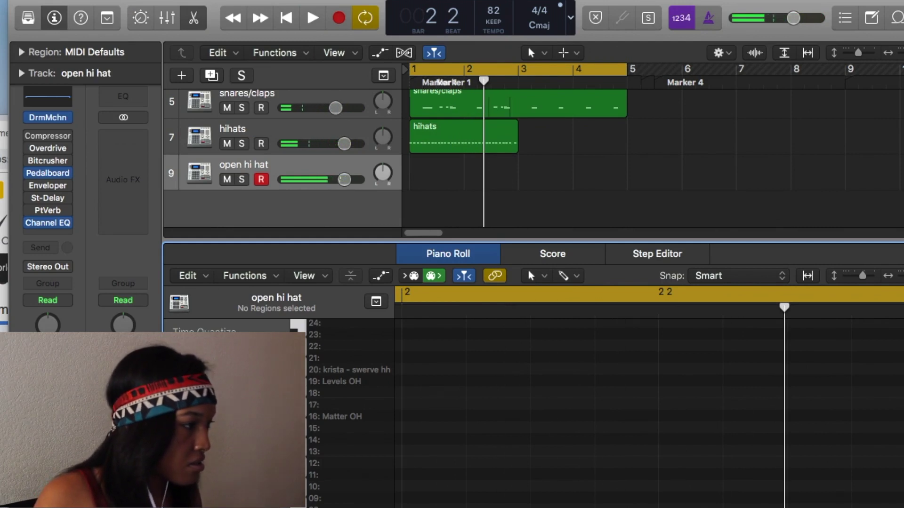
key("r")
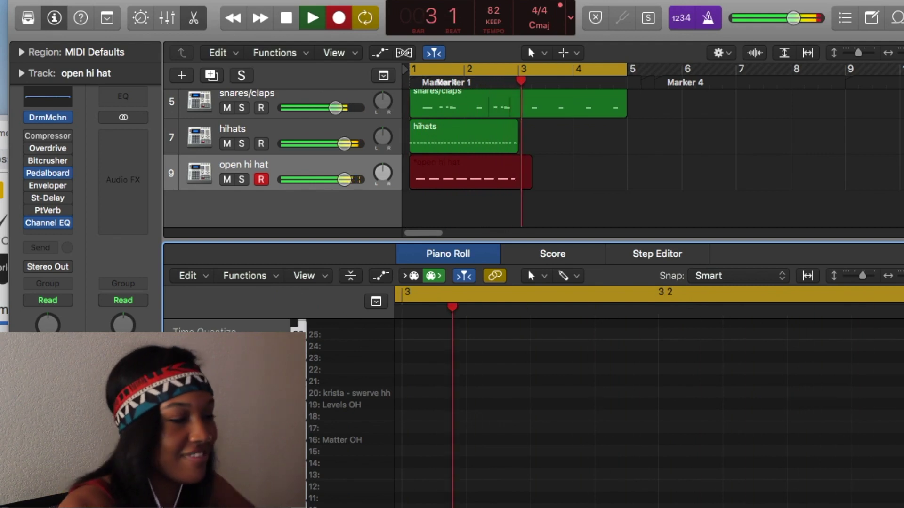
key("space")
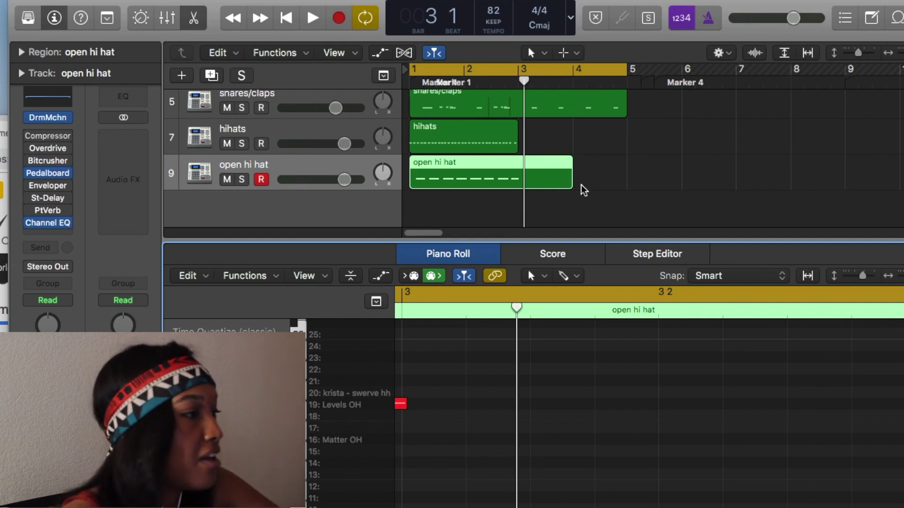
Shorten the open hi hat region to two bars, copy it with the hihats region to bar 3, and play the beat.
left_click_drag(571, 177, 584, 142)
key("space")
Open Omnisphere on the OS track and filter its patches to the Bells and Vibes category.
scroll(584, 143, "up", 5)
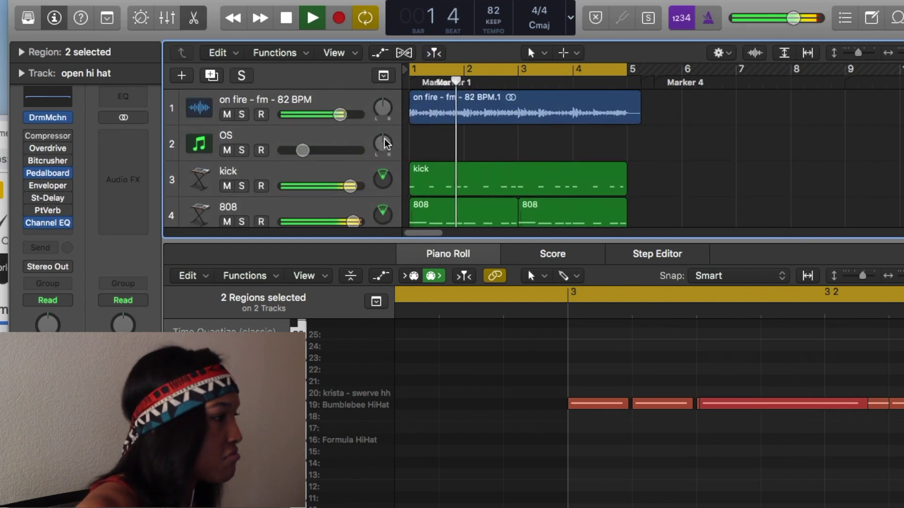
left_click(354, 139)
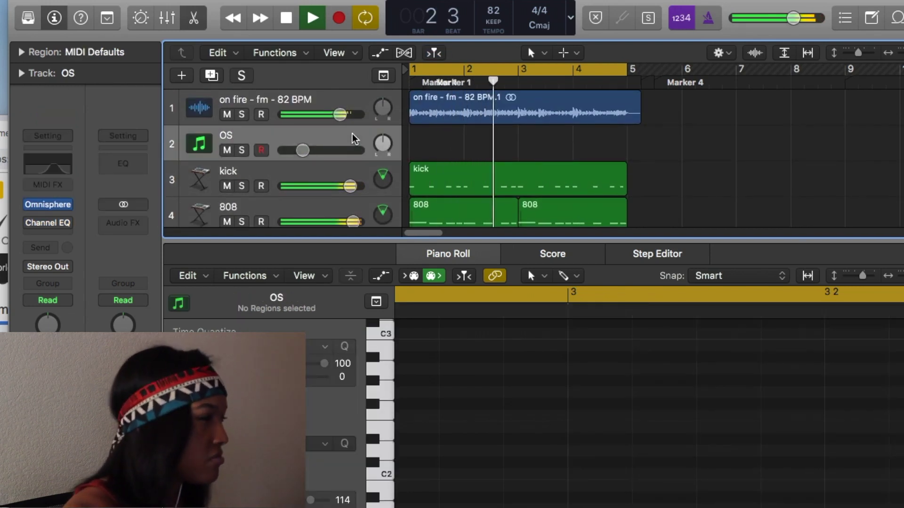
mouse_move(51, 213)
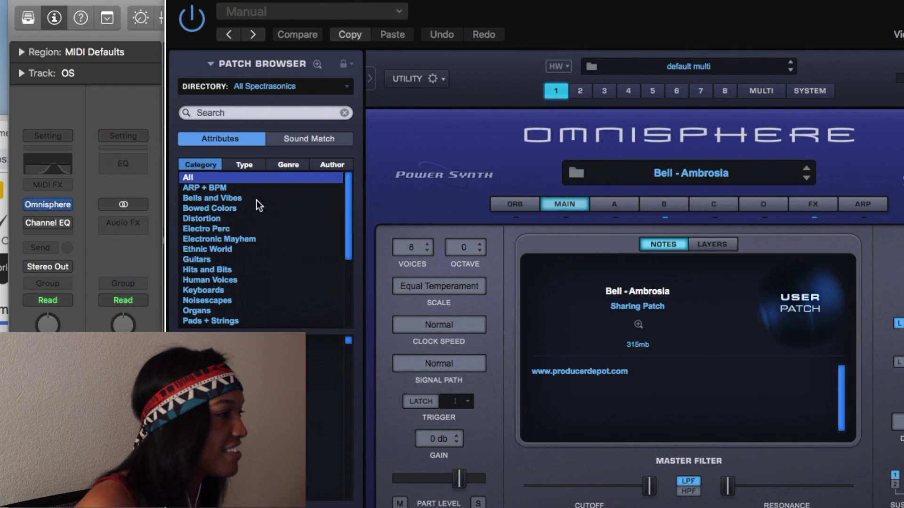
left_click(249, 198)
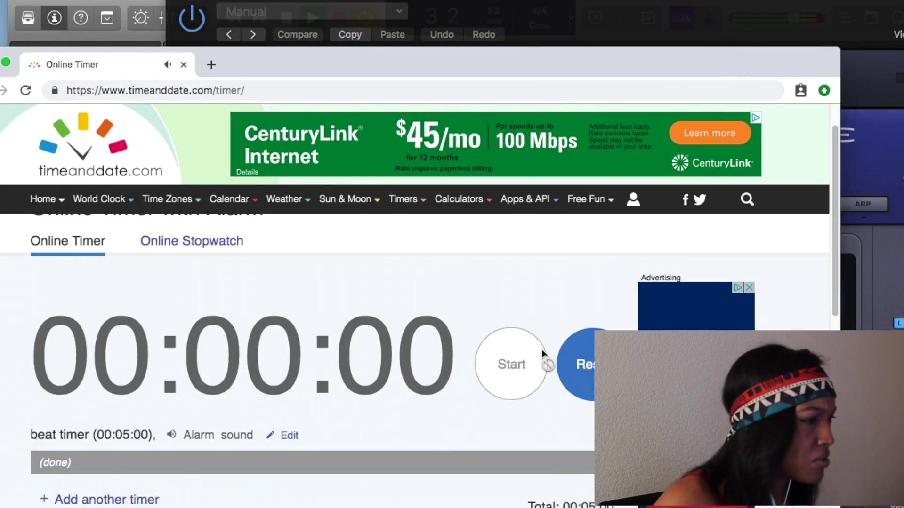
Reset the finished beat timer in the browser and return to Logic Pro.
left_click(575, 338)
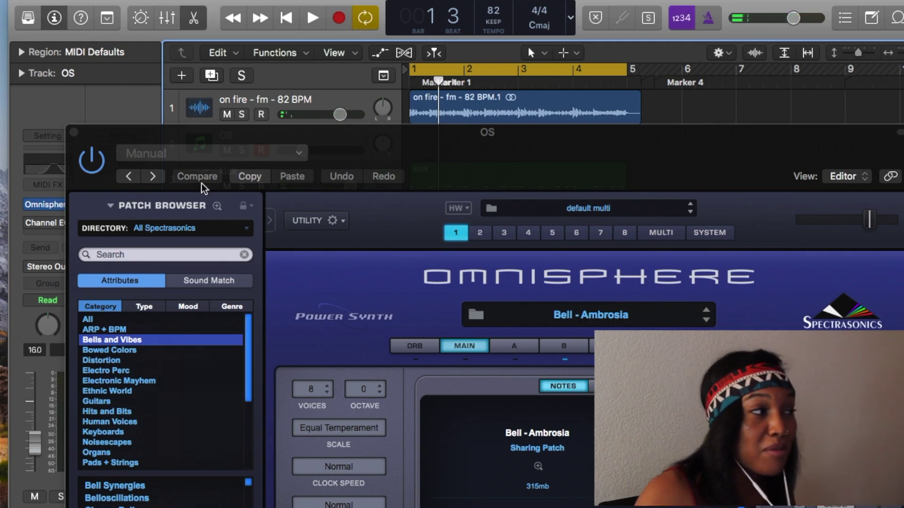
Close the Omnisphere window and enlarge the tracks area to show the recorded drum regions.
left_click(74, 133)
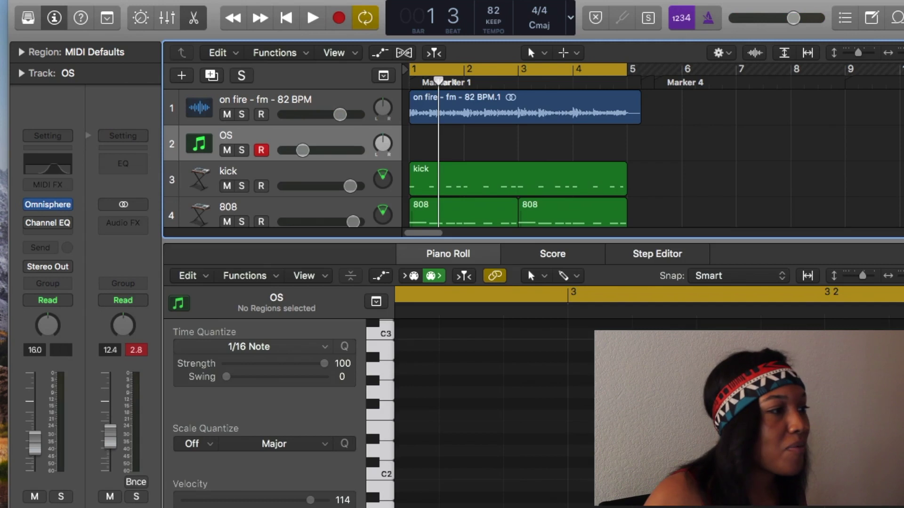
left_click_drag(674, 244, 676, 344)
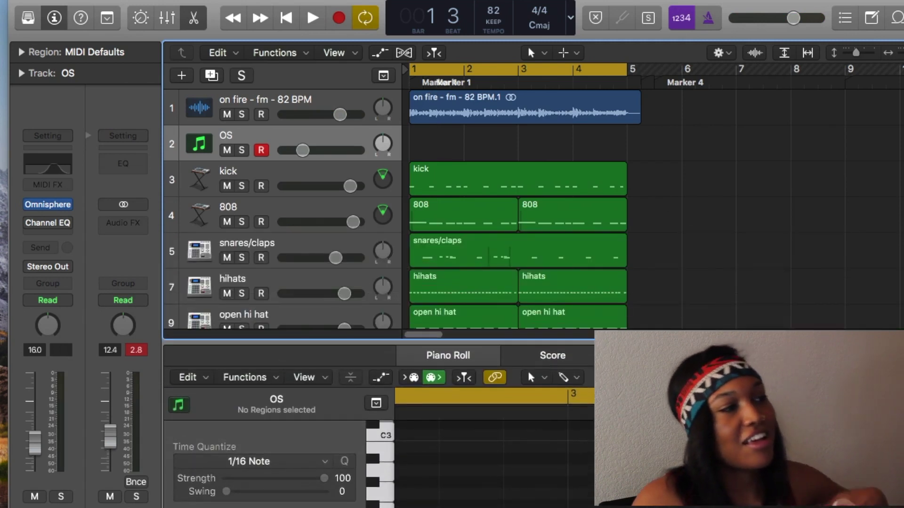